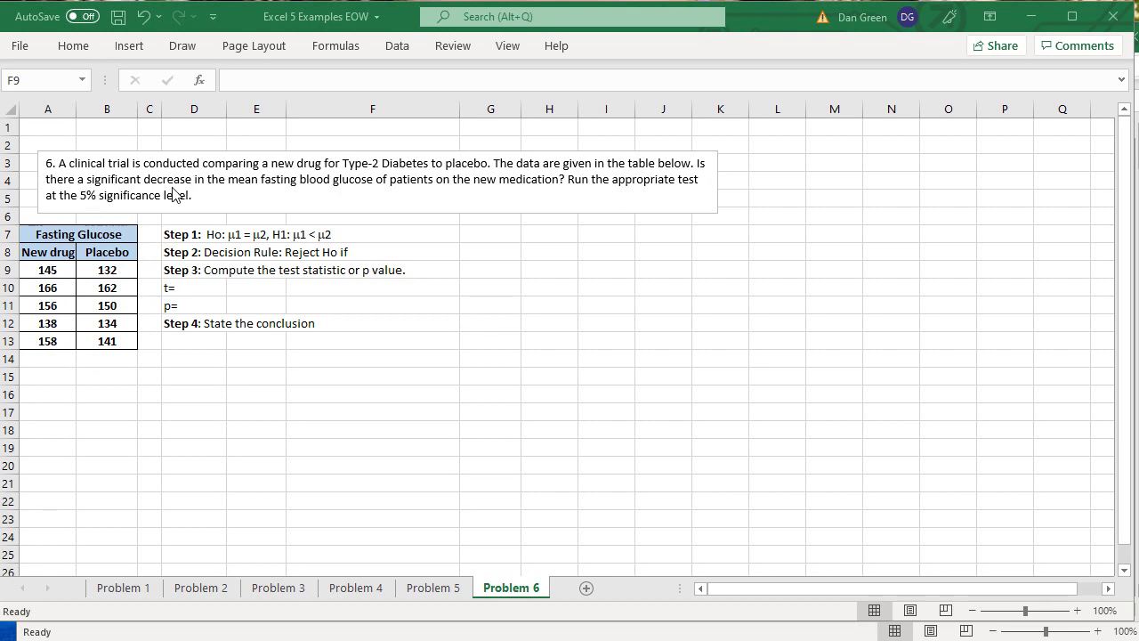
Step: Finish the Step 2 decision rule in D8 so it reads 'Reject Ho if P<.05'
{"action": "left_click_drag", "start_coordinate": [87, 179], "coordinate": [191, 178]}
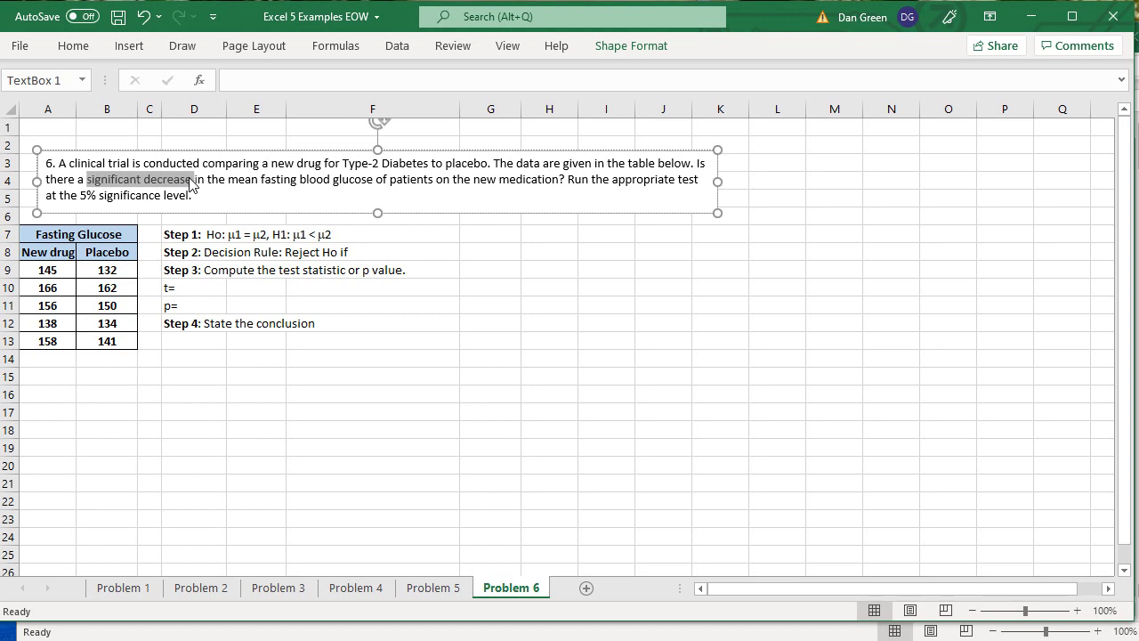
{"action": "left_click", "coordinate": [197, 252]}
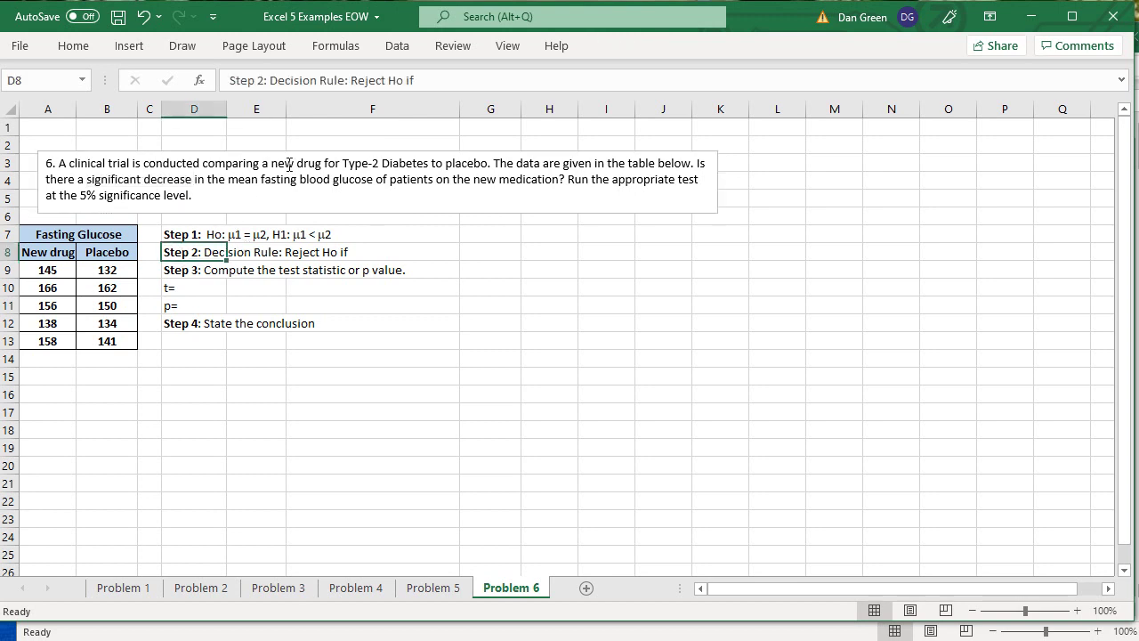
{"action": "left_click", "coordinate": [433, 81]}
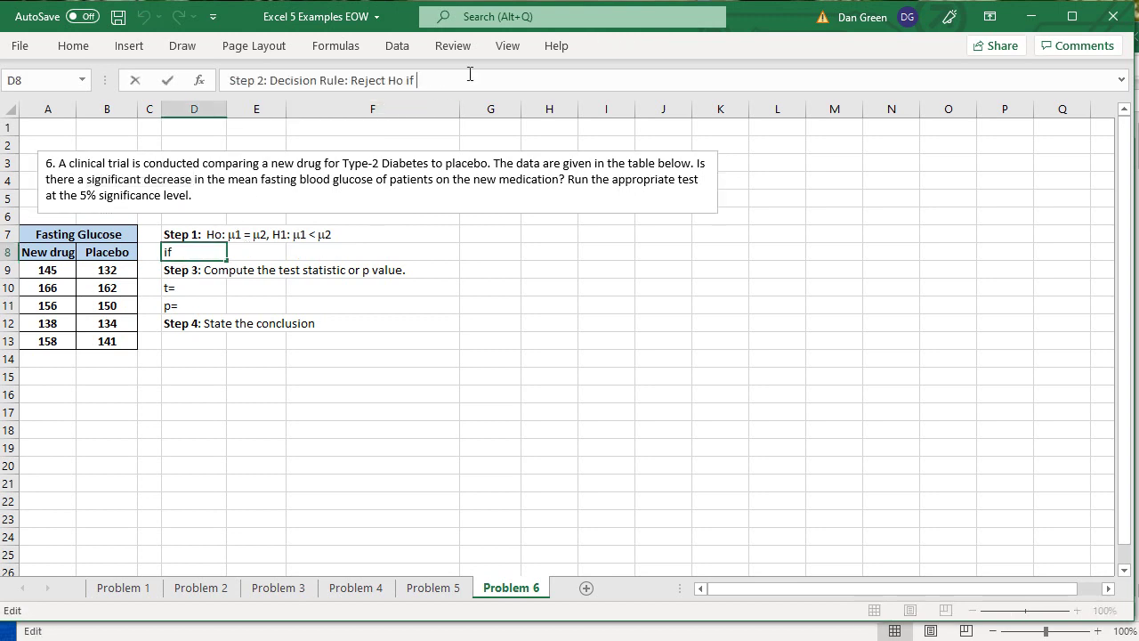
{"action": "type", "text": "P<.05"}
{"action": "key", "text": "Return"}
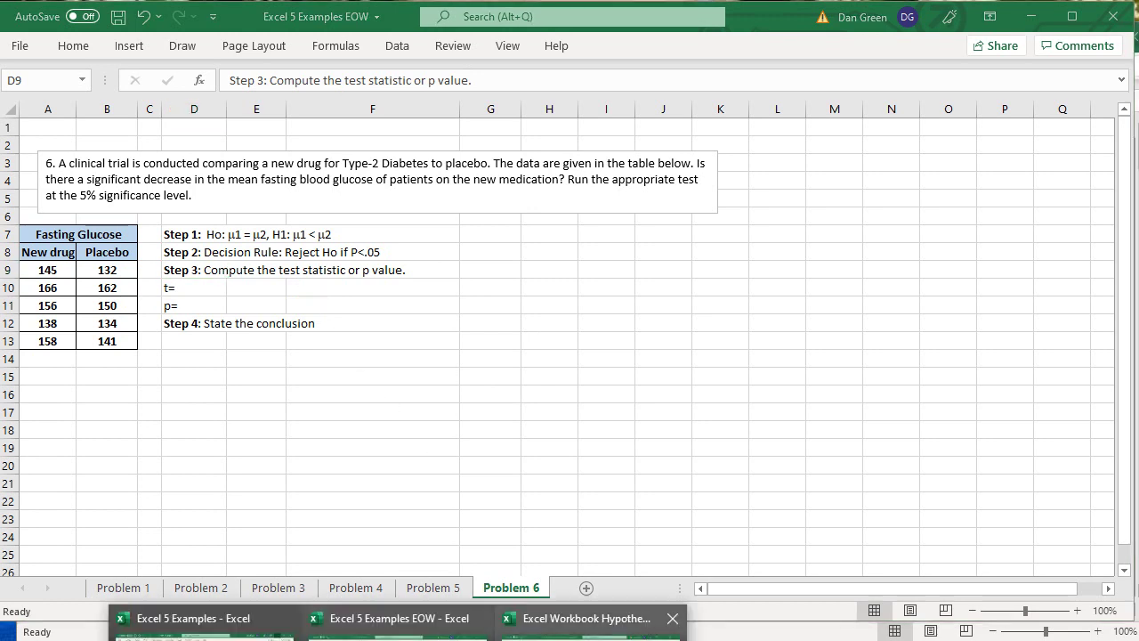
{"action": "left_click", "coordinate": [587, 617]}
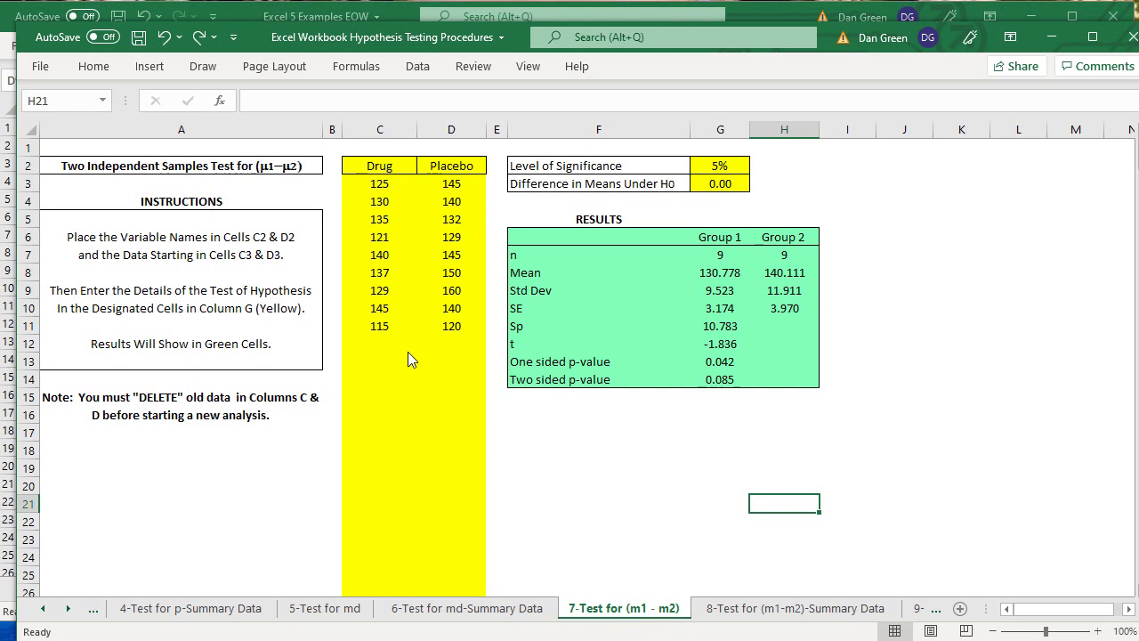
Step: Clear the old Drug and Placebo values from C3:D11 on the two-sample test sheet
{"action": "left_click", "coordinate": [378, 173]}
{"action": "left_click_drag", "start_coordinate": [378, 183], "coordinate": [444, 324]}
{"action": "key", "text": "Delete"}
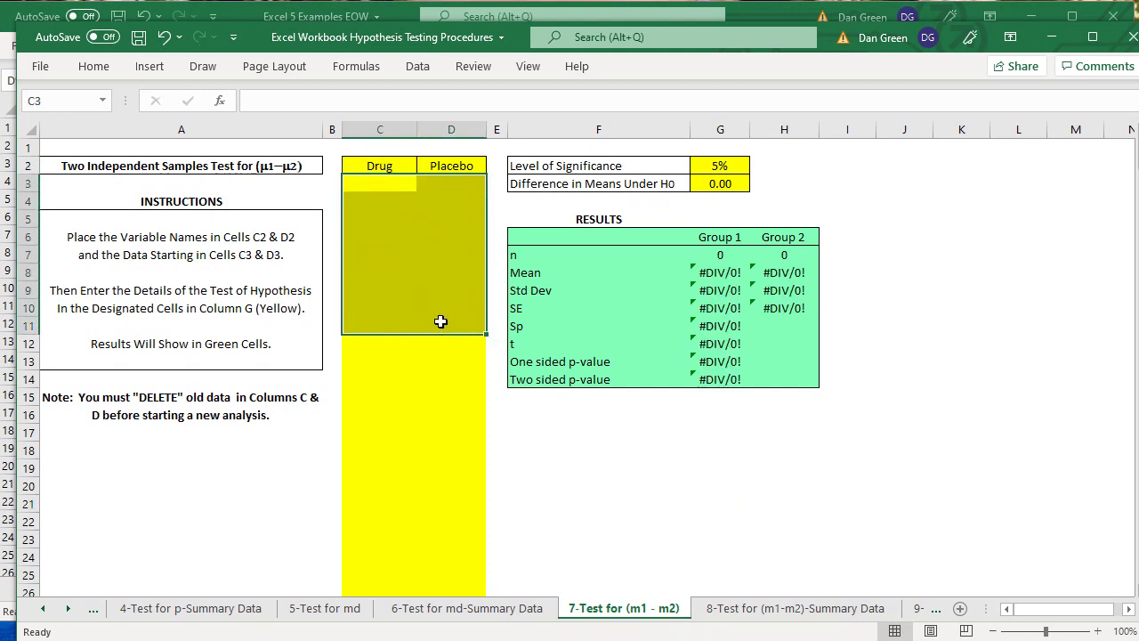
Step: Paste the Problem 6 glucose values into C3, producing t = 1.184 and p = 0.135
{"action": "key", "text": "alt+Tab"}
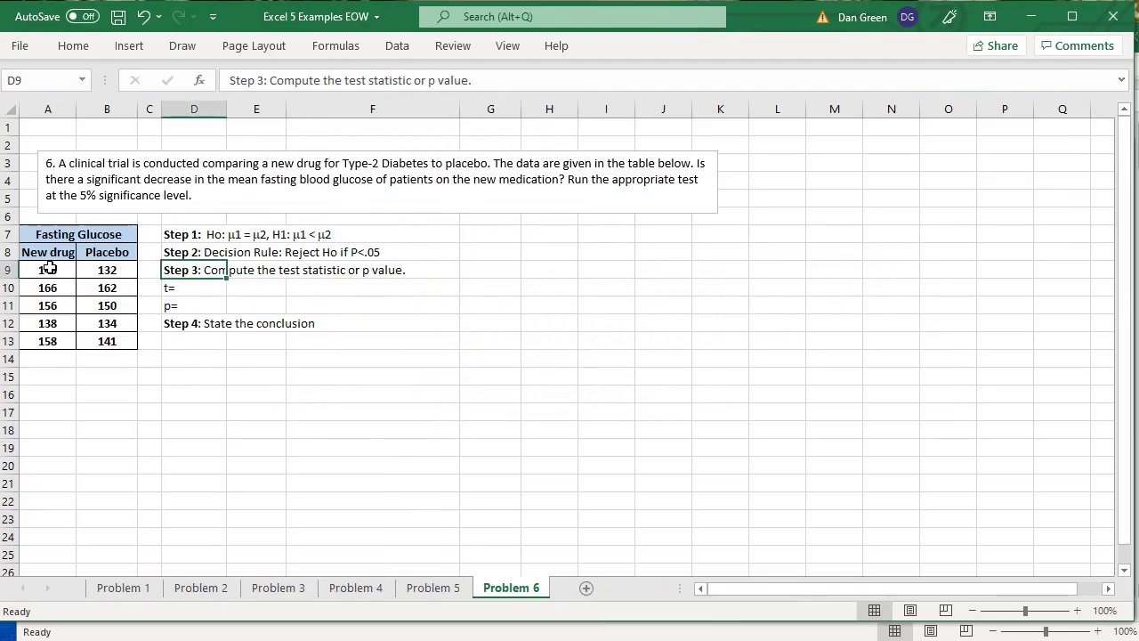
{"action": "left_click_drag", "start_coordinate": [49, 267], "coordinate": [113, 338]}
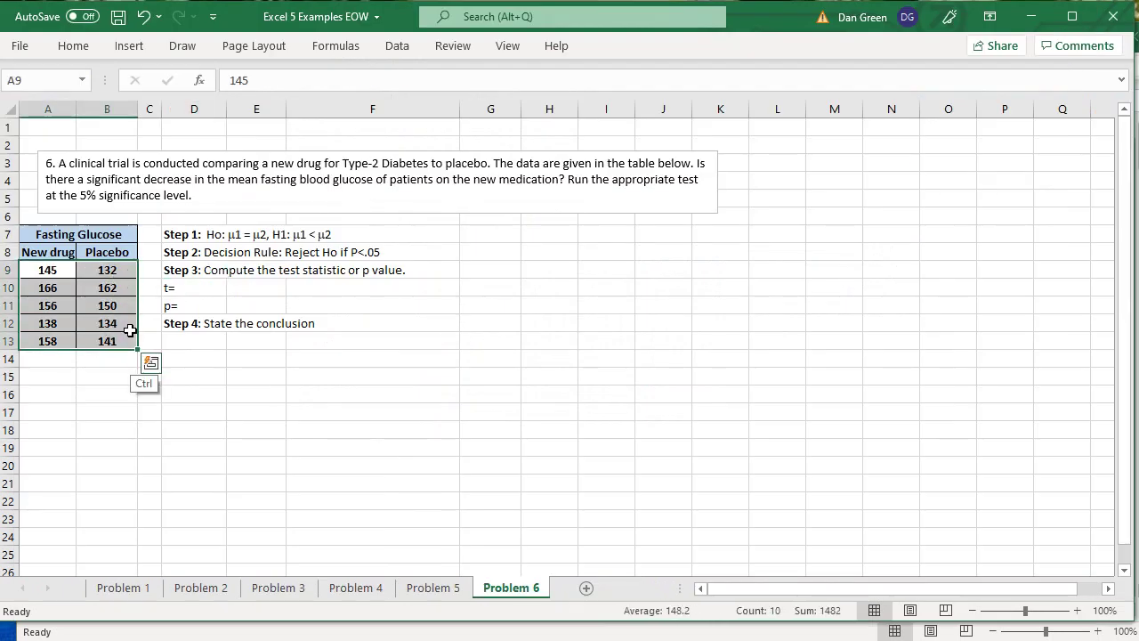
{"action": "key", "text": "ctrl+c"}
{"action": "key", "text": "alt+Tab"}
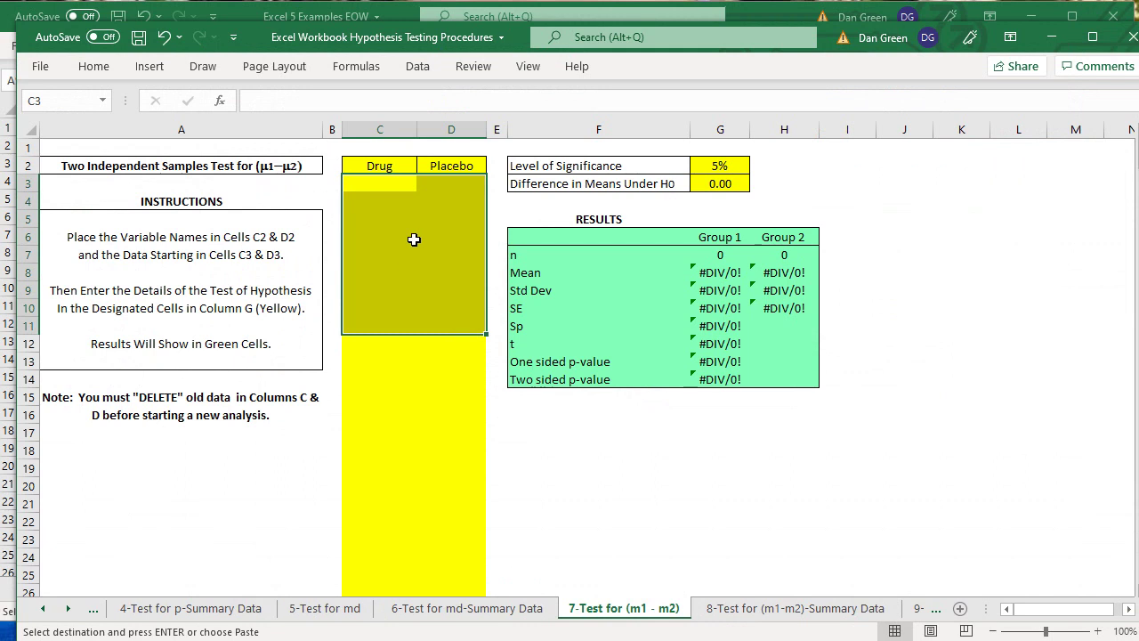
{"action": "left_click", "coordinate": [380, 187]}
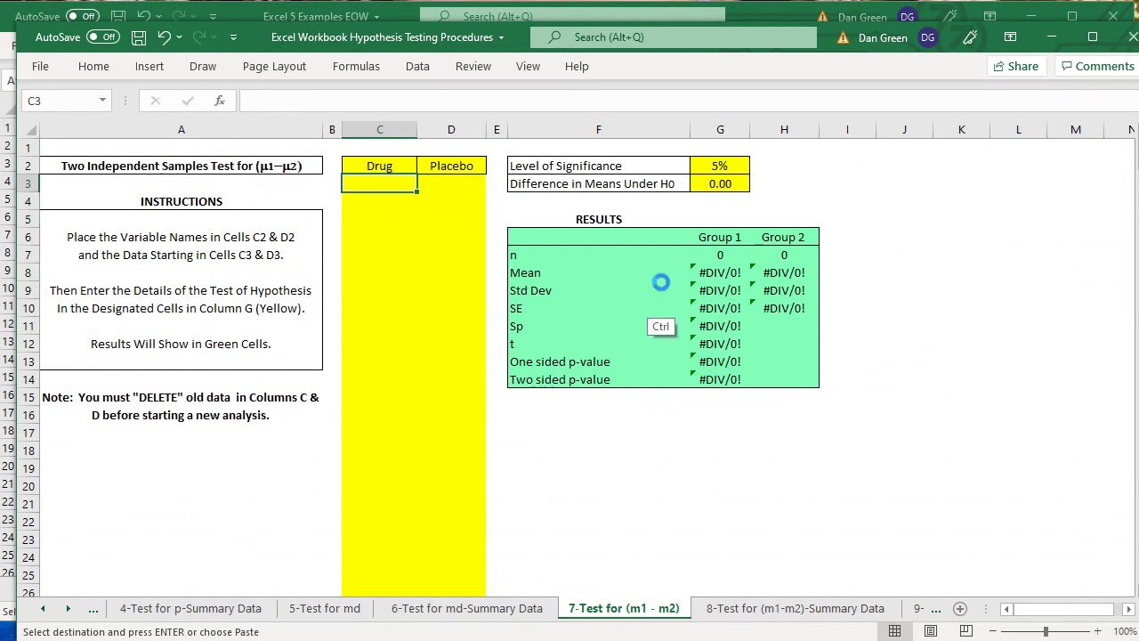
{"action": "key", "text": "ctrl+v"}
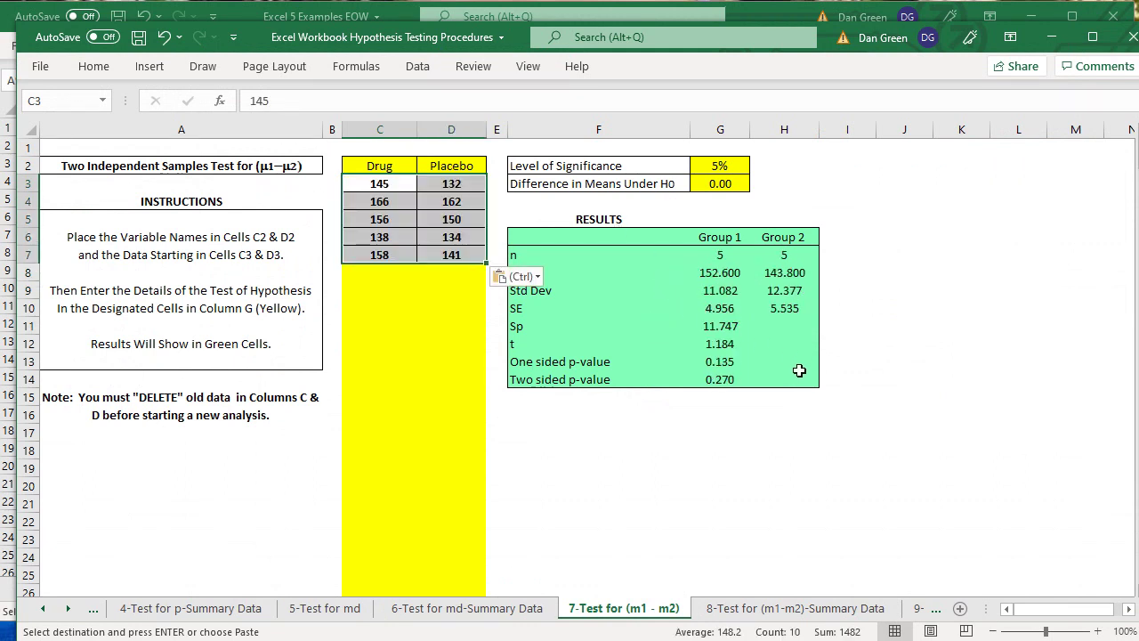
{"action": "left_click", "coordinate": [747, 468]}
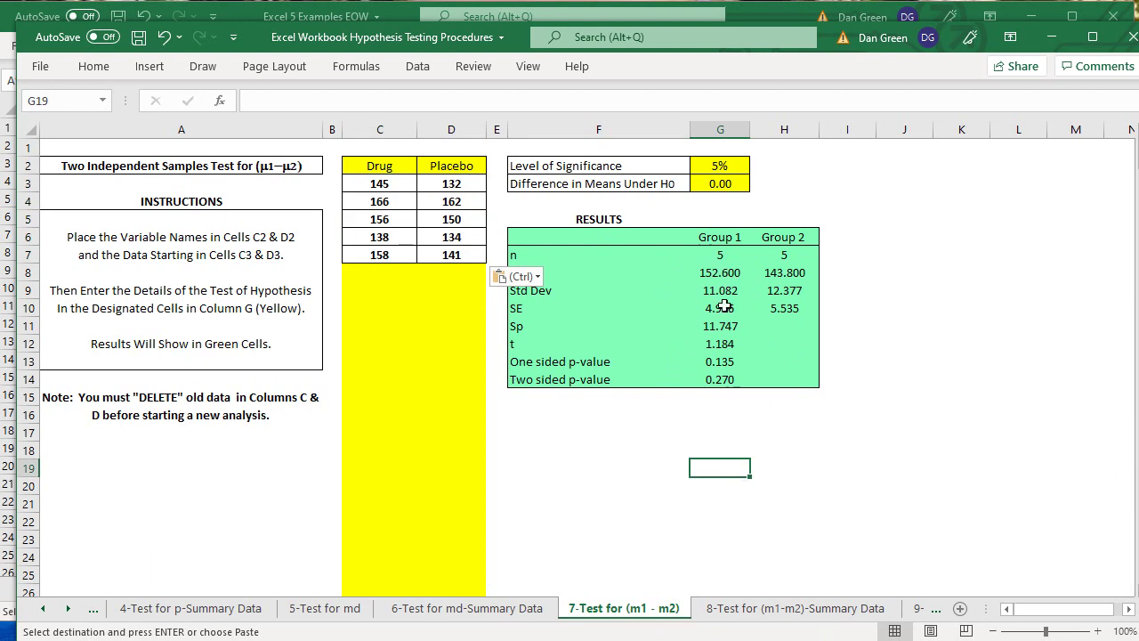
Step: Inspect the t, p-value and group mean formulas in G12, G13, G8, H8, then return to Problem 6
{"action": "left_click", "coordinate": [721, 347]}
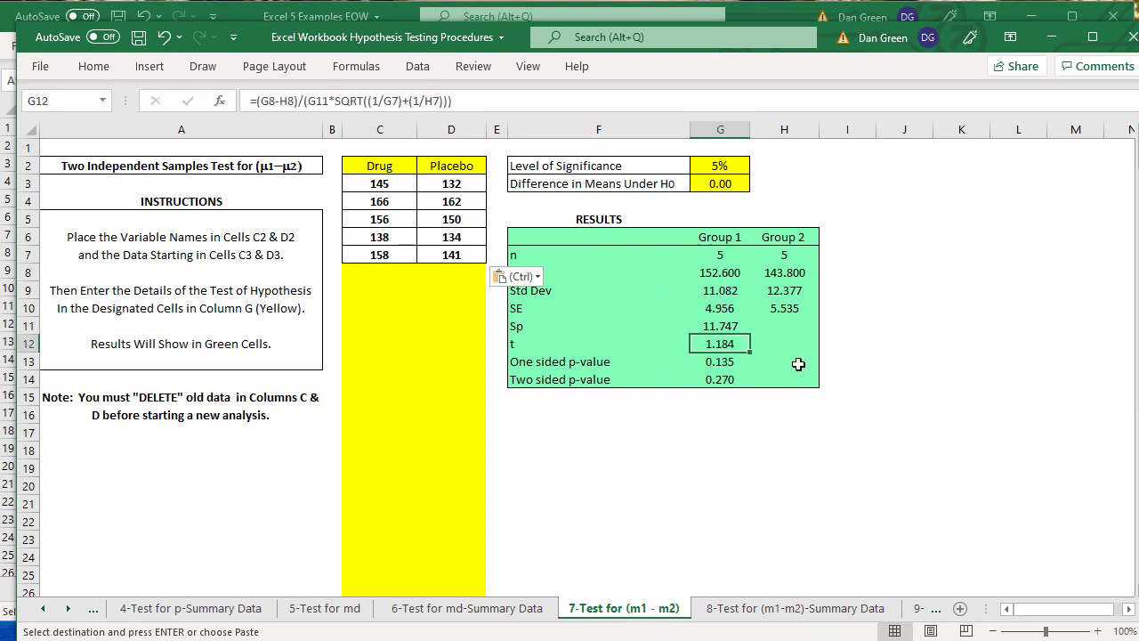
{"action": "left_click", "coordinate": [722, 361]}
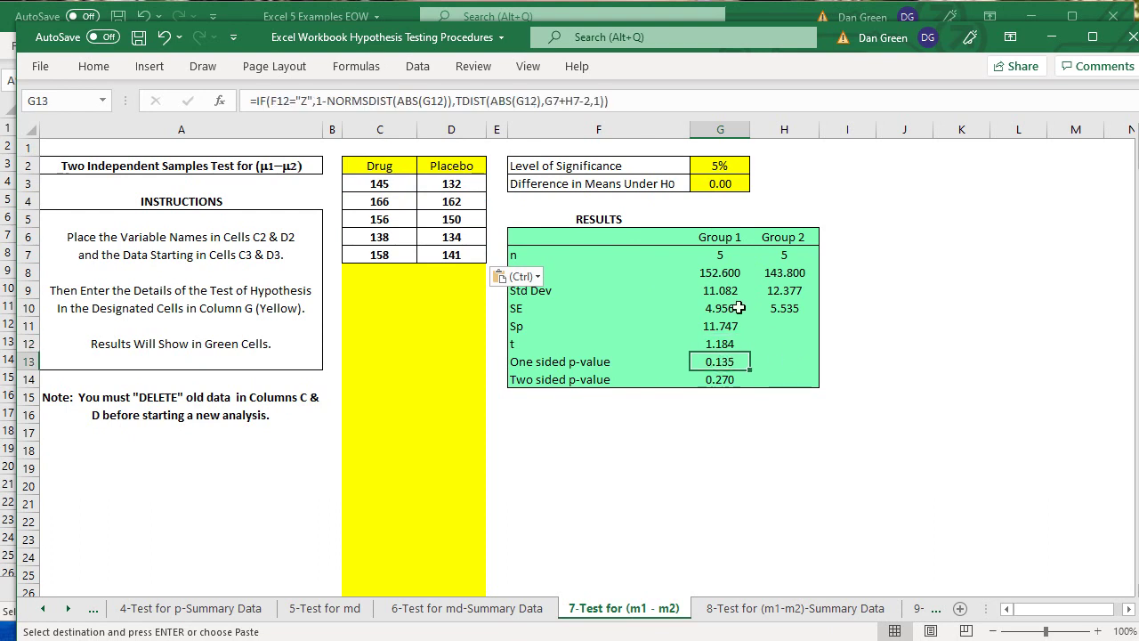
{"action": "left_click", "coordinate": [721, 274]}
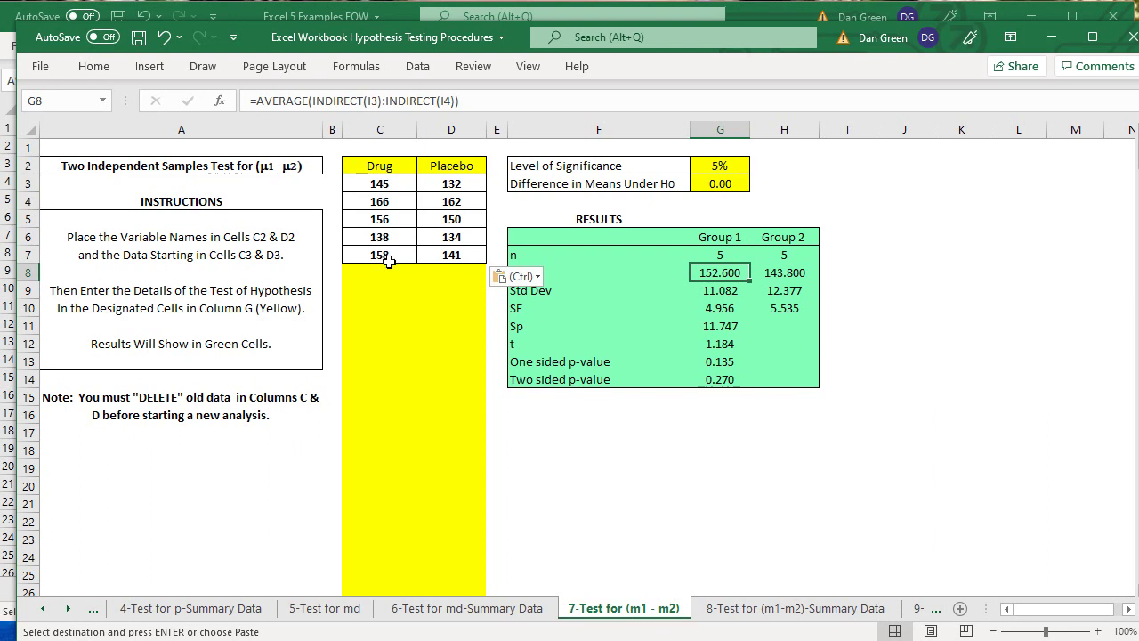
{"action": "left_click", "coordinate": [785, 272]}
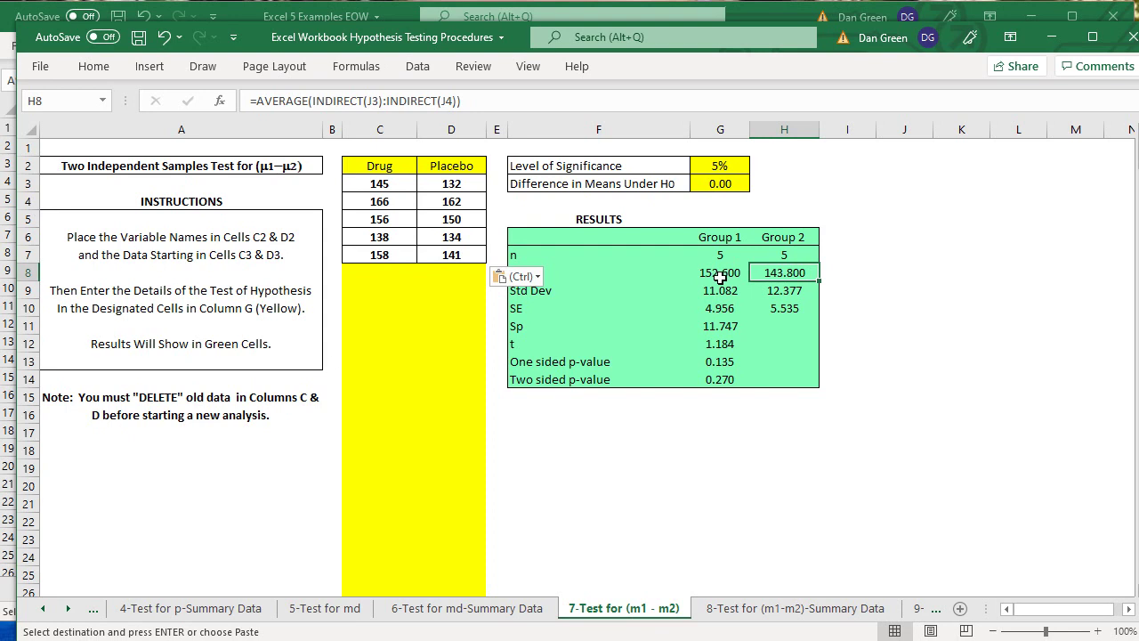
{"action": "key", "text": "alt+Tab"}
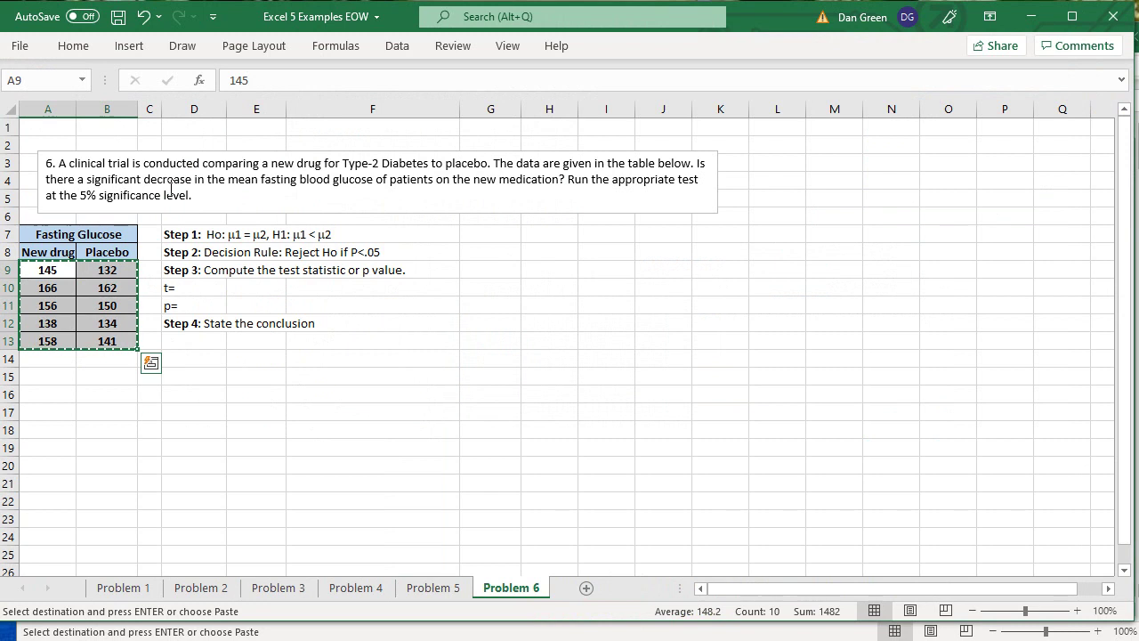
{"action": "left_click_drag", "start_coordinate": [146, 178], "coordinate": [190, 181]}
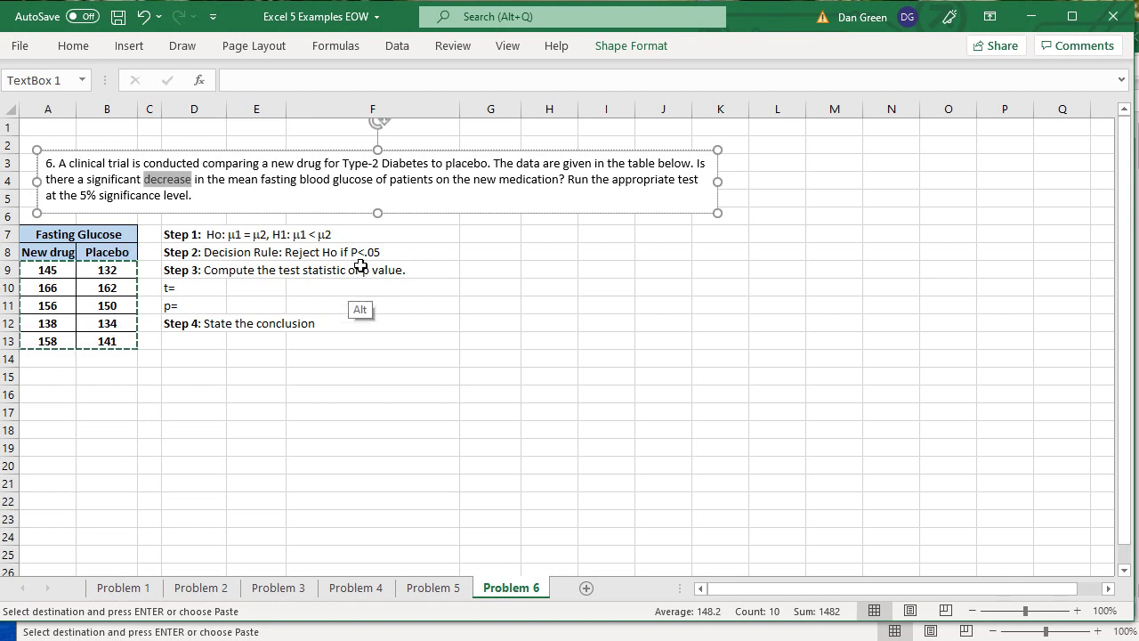
Step: Enter t=1.184 under Step 3 in cell D10
{"action": "key", "text": "alt+Tab"}
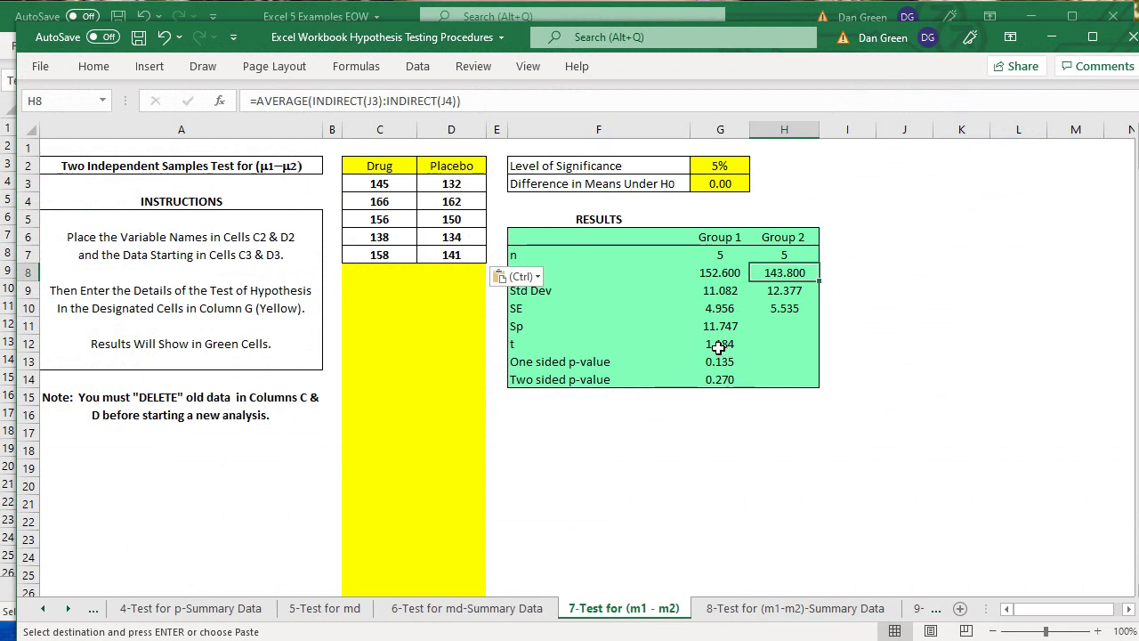
{"action": "key", "text": "alt"}
{"action": "key", "text": "alt+Tab"}
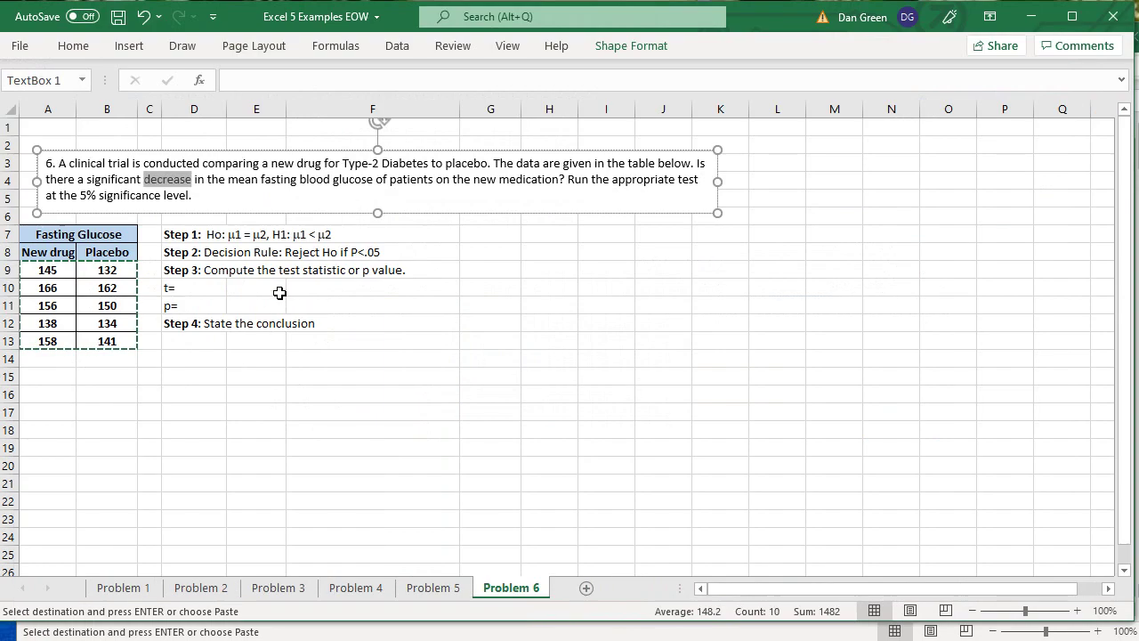
{"action": "left_click", "coordinate": [188, 287]}
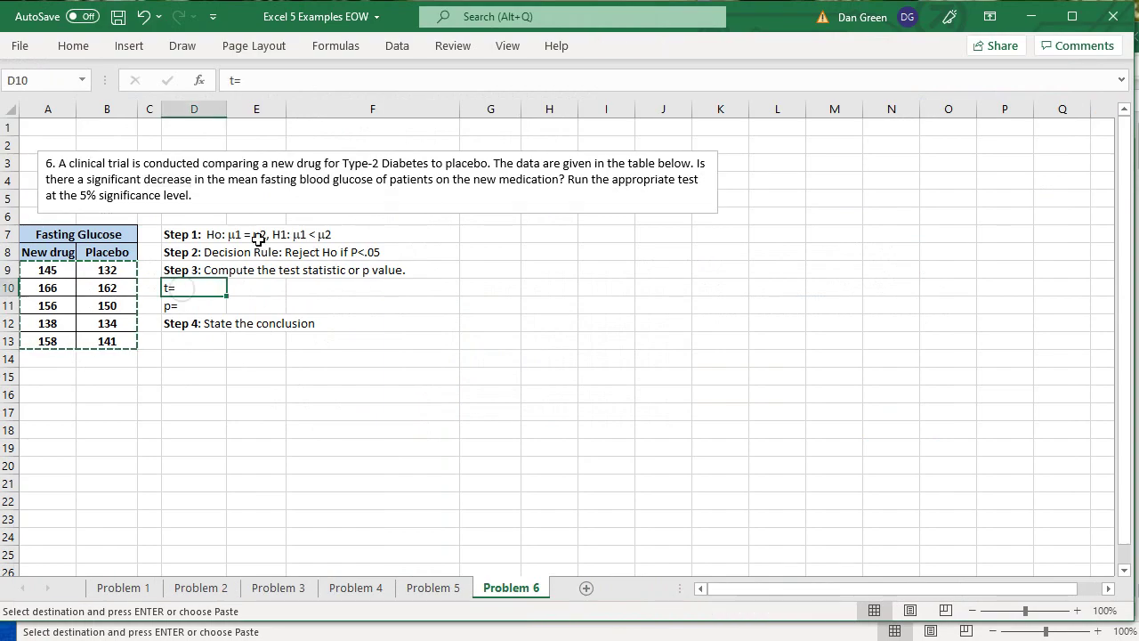
{"action": "left_click", "coordinate": [356, 79]}
{"action": "type", "text": "1"}
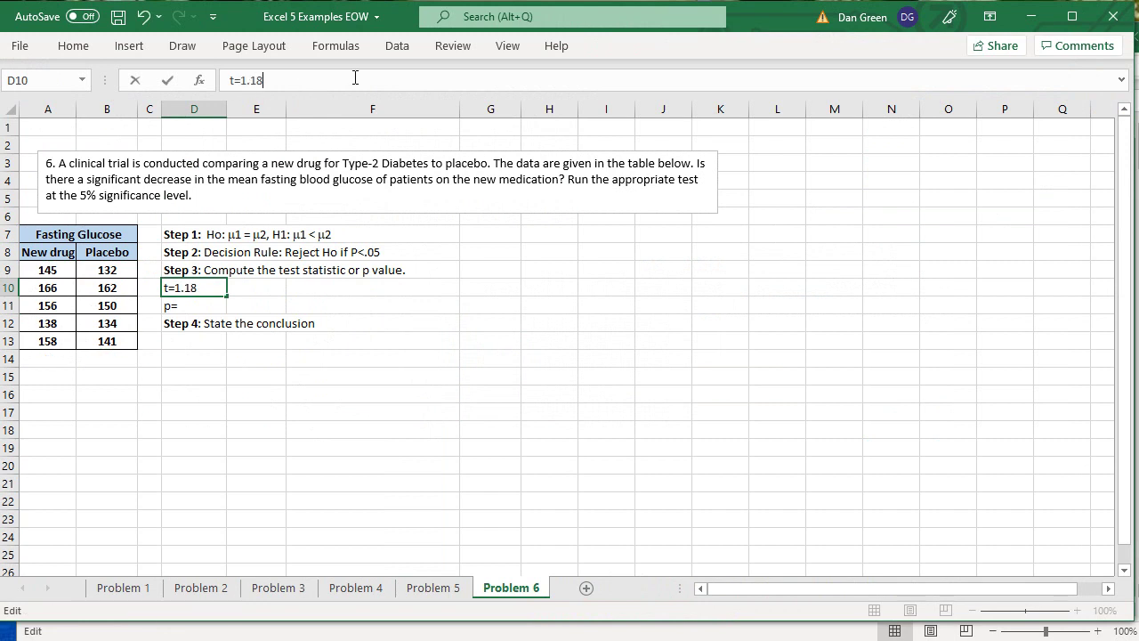
{"action": "type", "text": ".184"}
{"action": "key", "text": "Return"}
Step: Write the D11 p-value result as 'p=.135>.05 Do not reject Ho.'
{"action": "key", "text": "alt+Tab"}
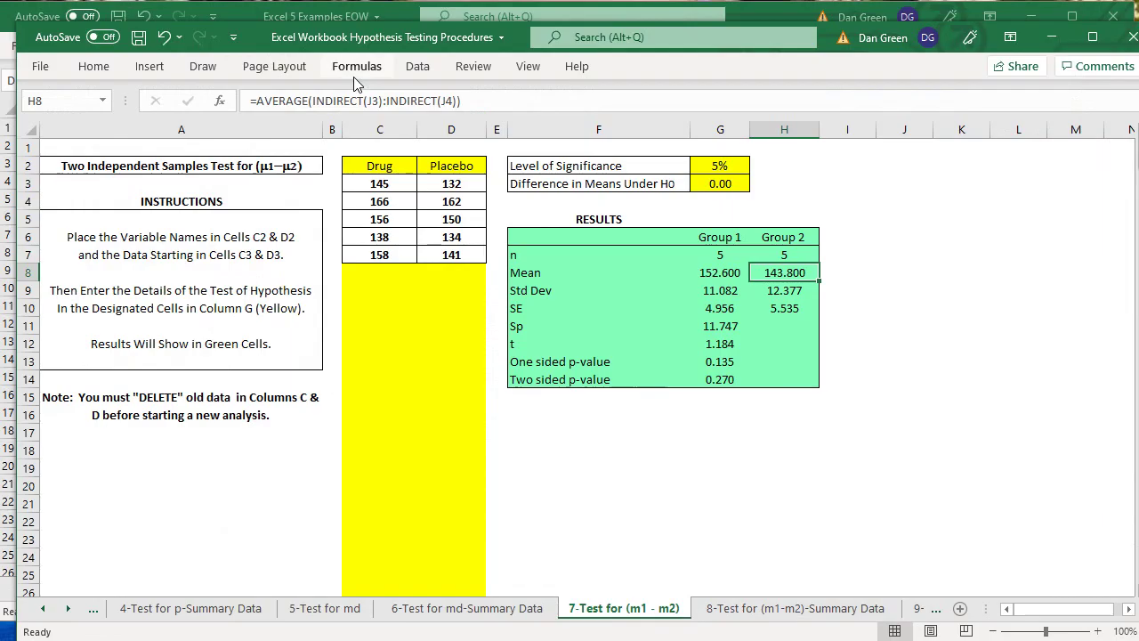
{"action": "key", "text": "alt+Tab"}
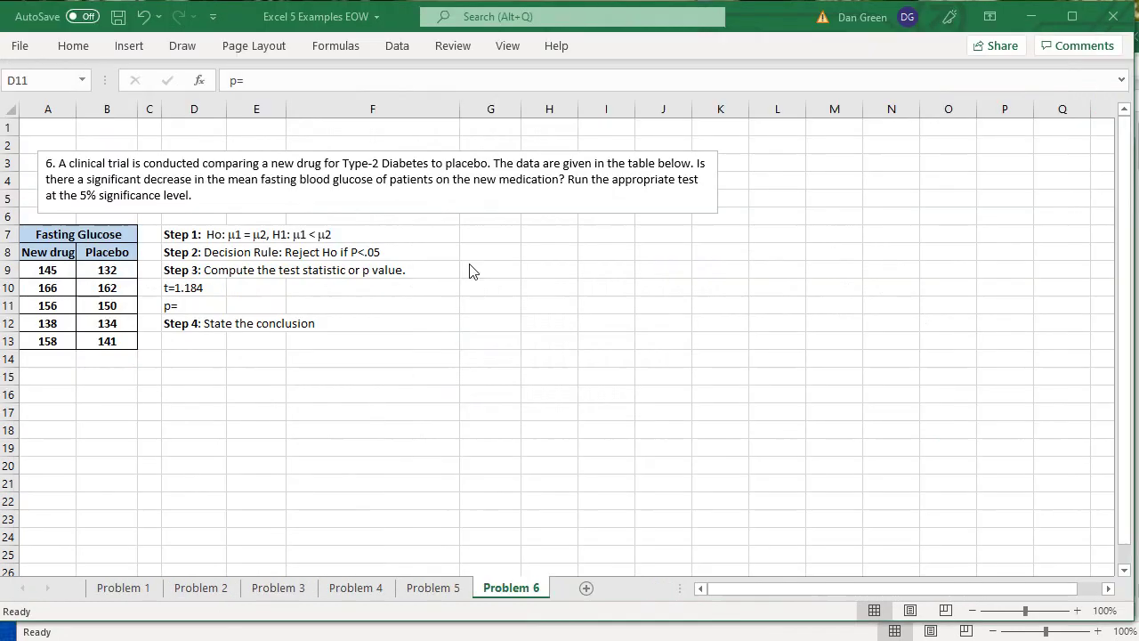
{"action": "left_click", "coordinate": [291, 76]}
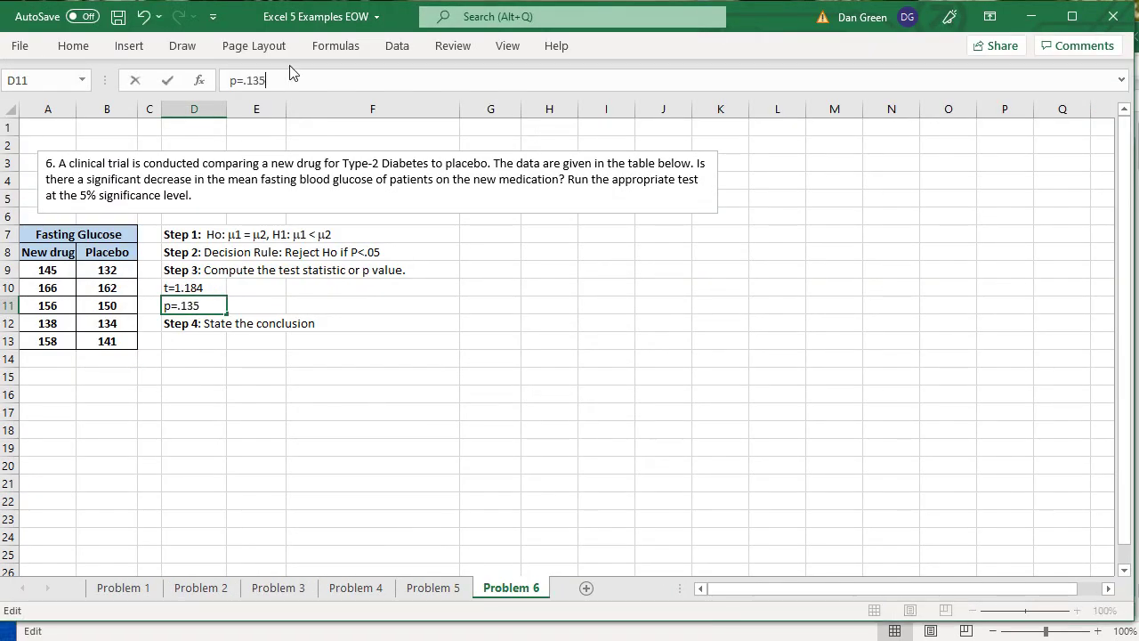
{"action": "key", "text": "Return"}
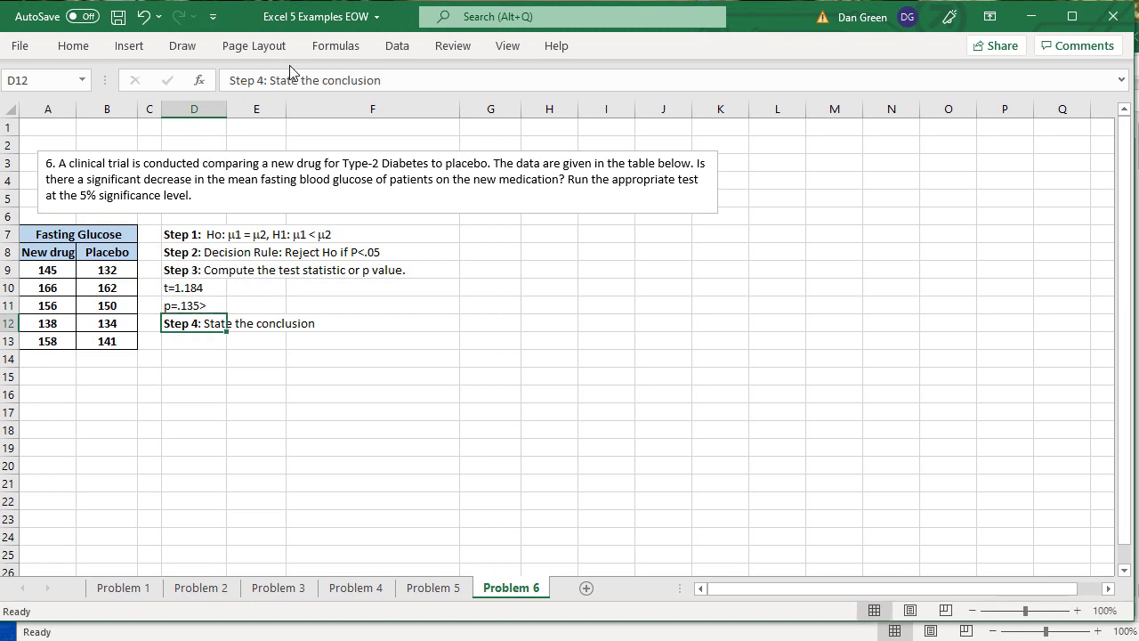
{"action": "type", "text": "0"}
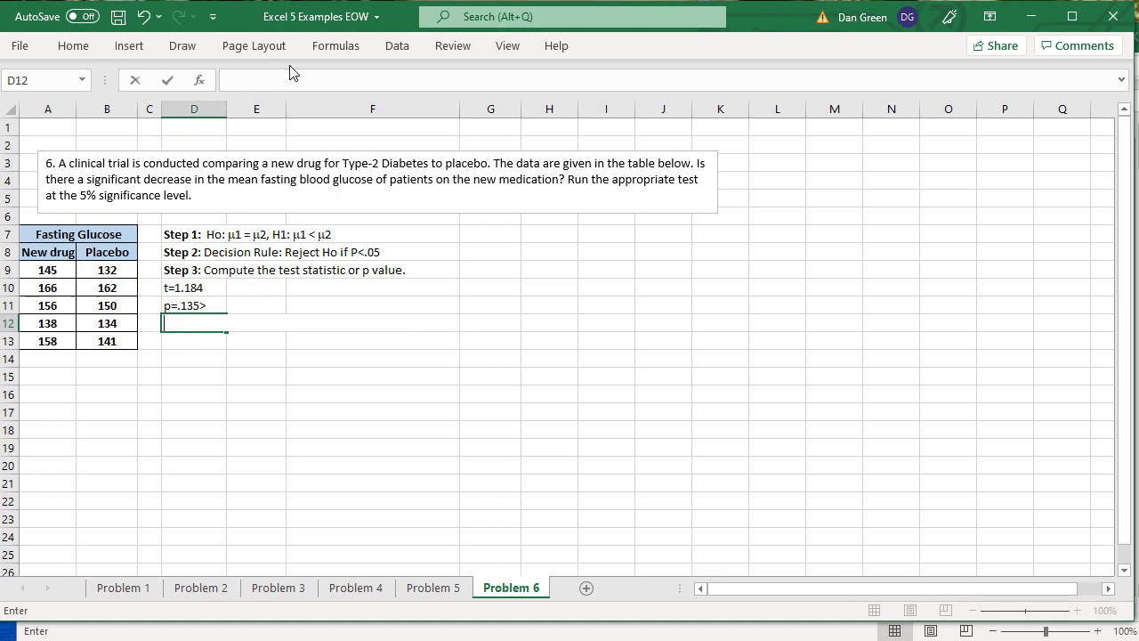
{"action": "key", "text": "ctrl+z"}
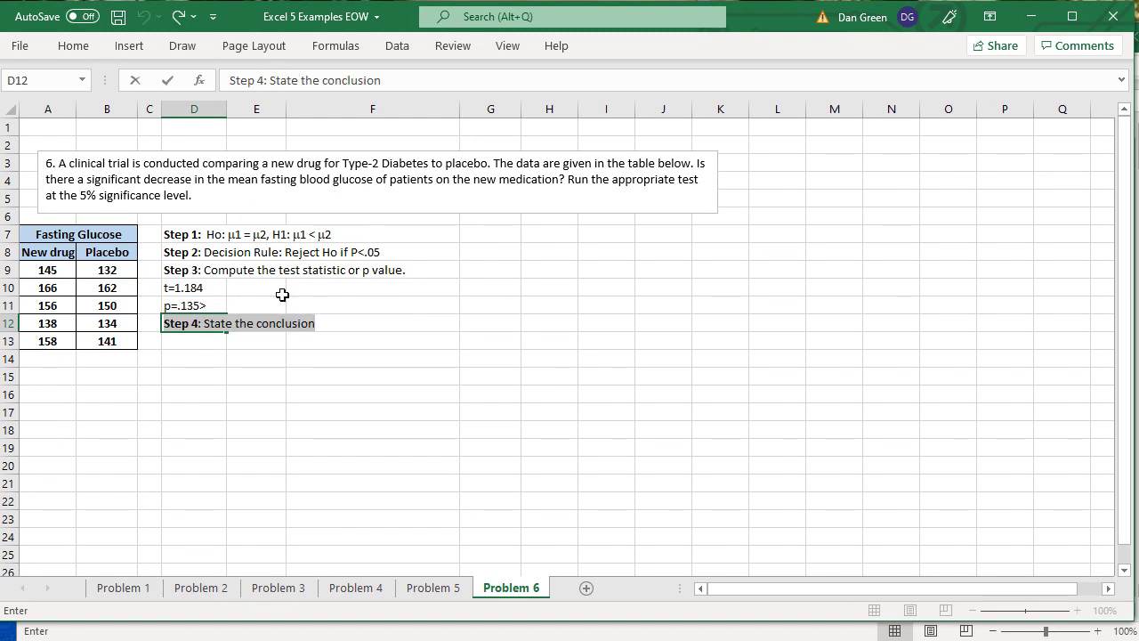
{"action": "left_click", "coordinate": [203, 304]}
{"action": "left_click", "coordinate": [301, 81]}
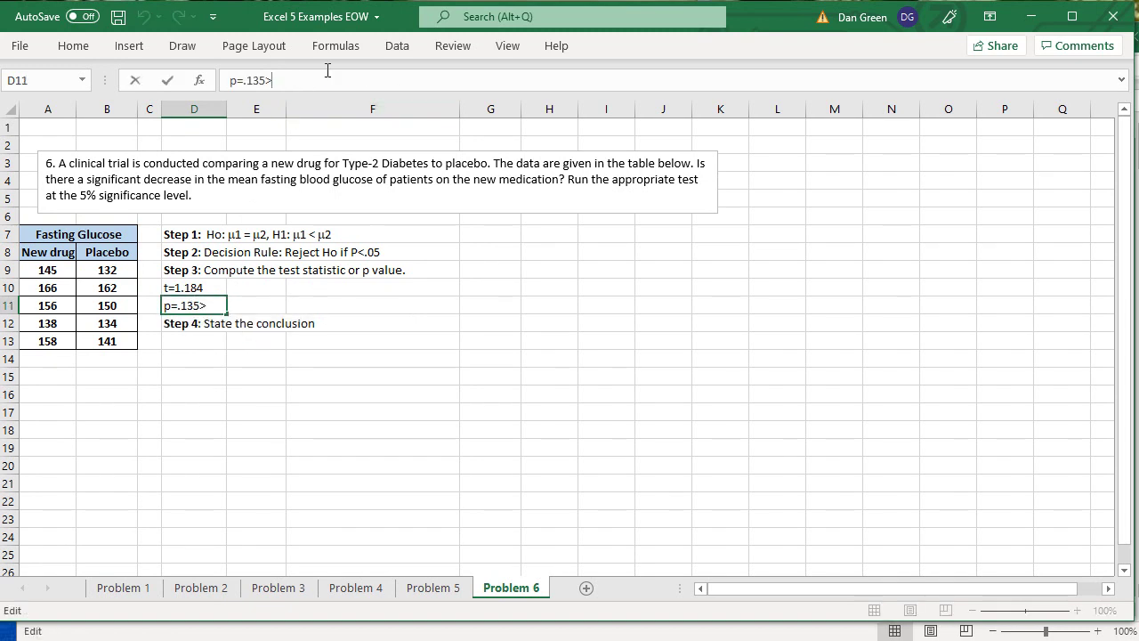
{"action": "key", "text": "Return"}
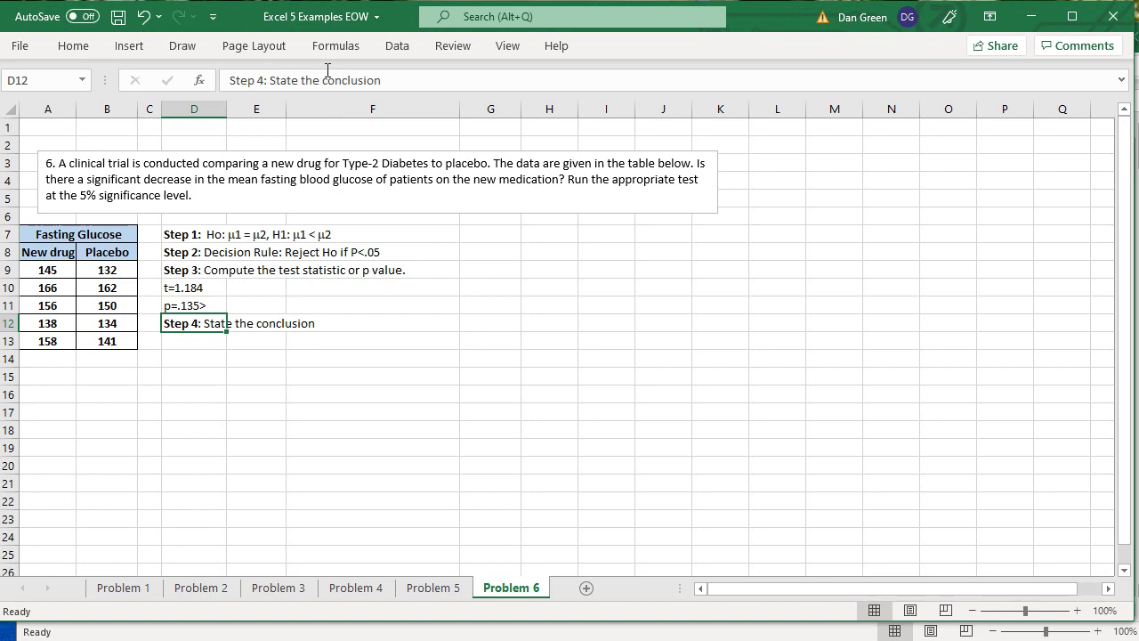
{"action": "key", "text": "Up"}
{"action": "left_click", "coordinate": [398, 79]}
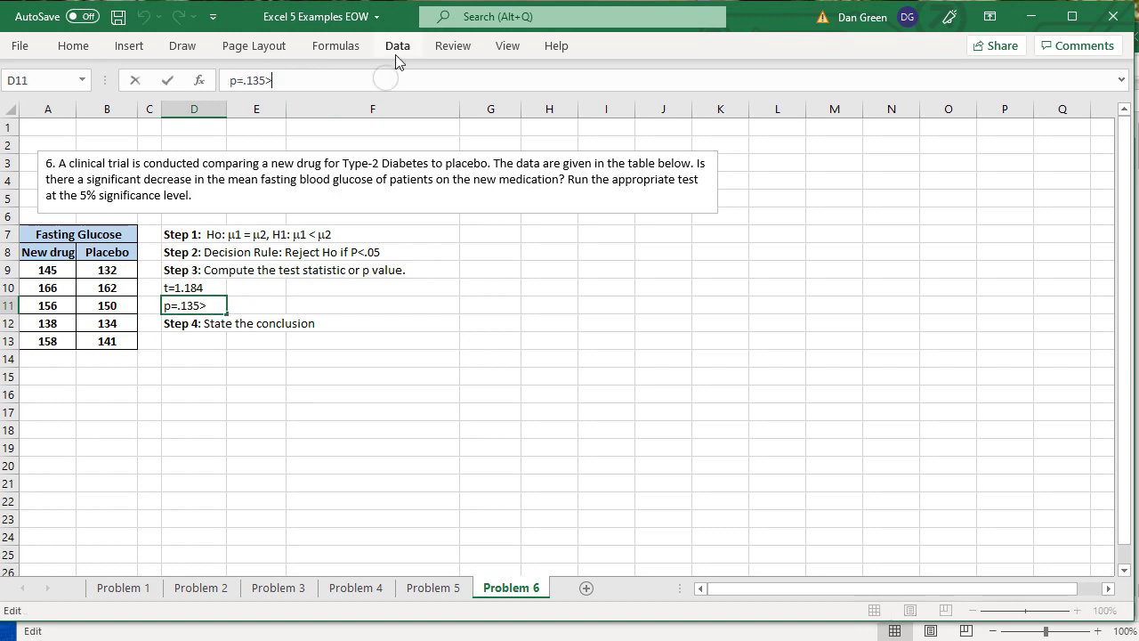
{"action": "type", "text": ".05 Do n"}
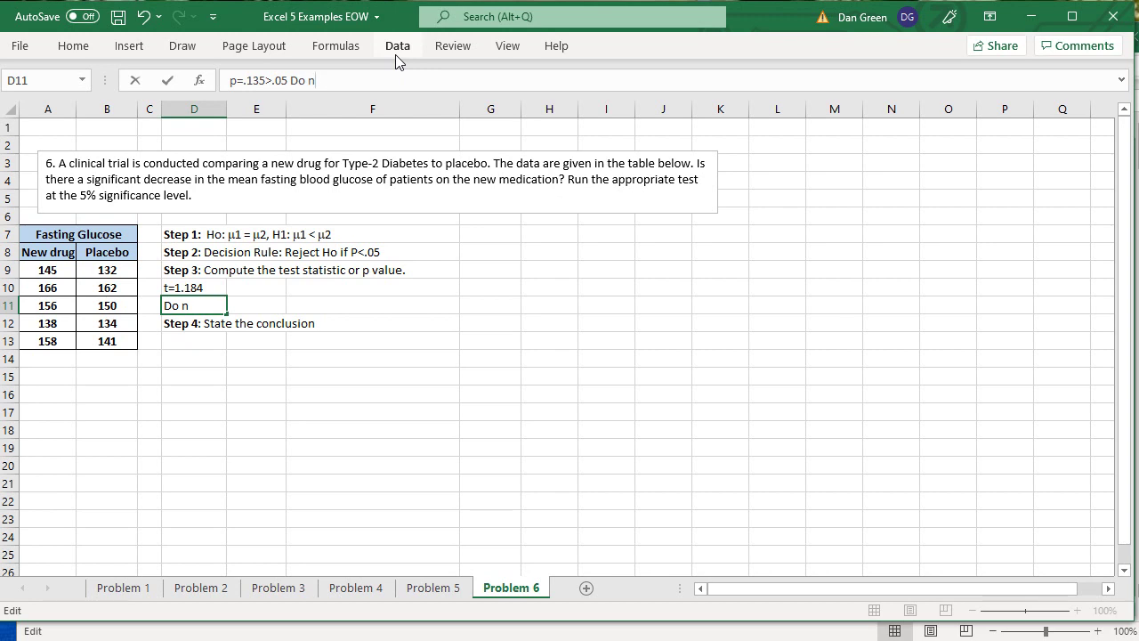
{"action": "type", "text": "ot reject H"}
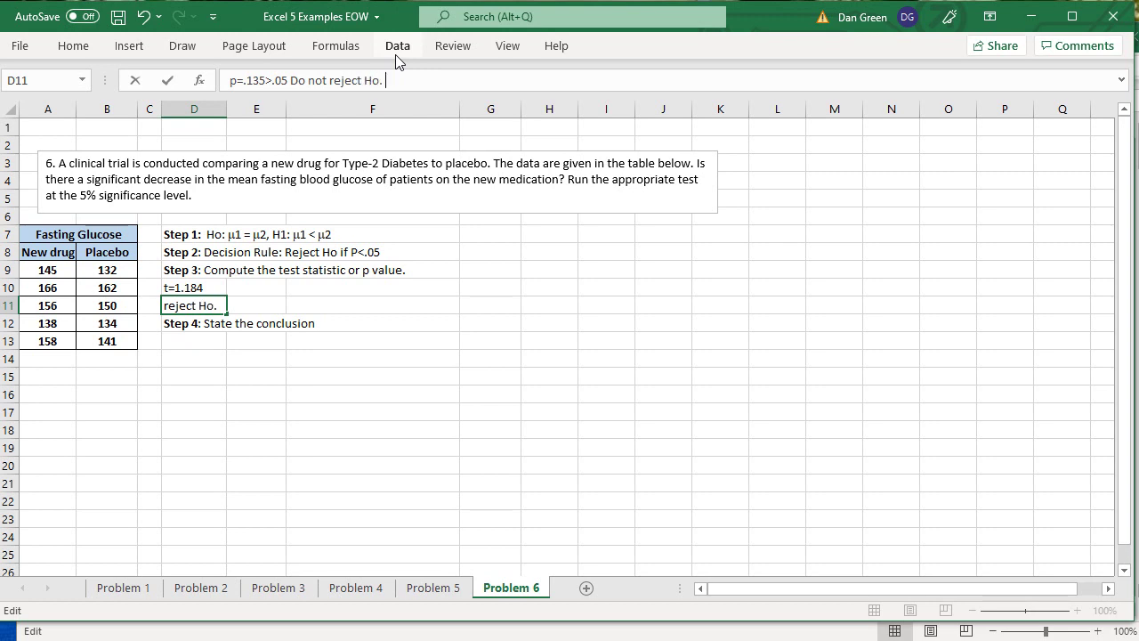
{"action": "type", "text": "o."}
{"action": "key", "text": "Return"}
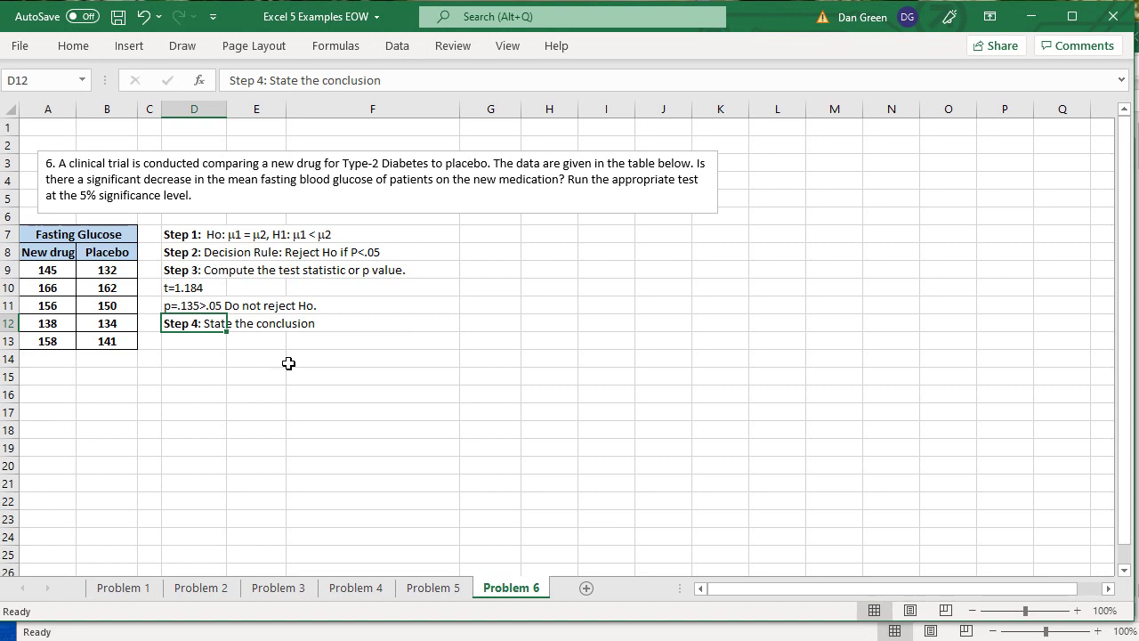
Step: Append '(EOW)' to the D11 decision text
{"action": "left_click", "coordinate": [187, 306]}
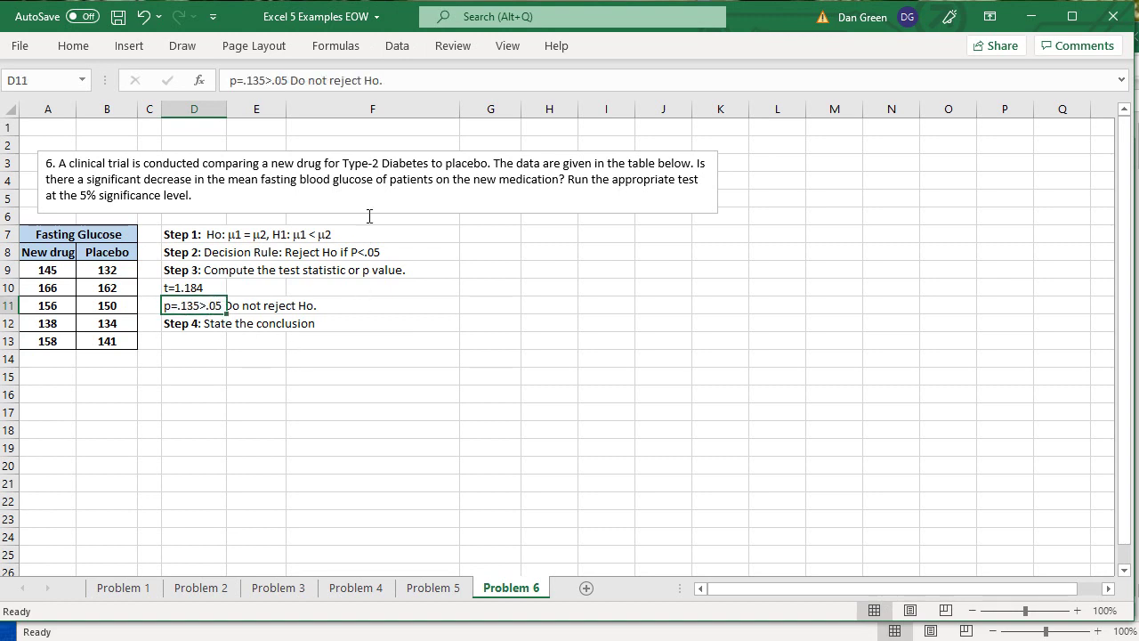
{"action": "left_click", "coordinate": [432, 81]}
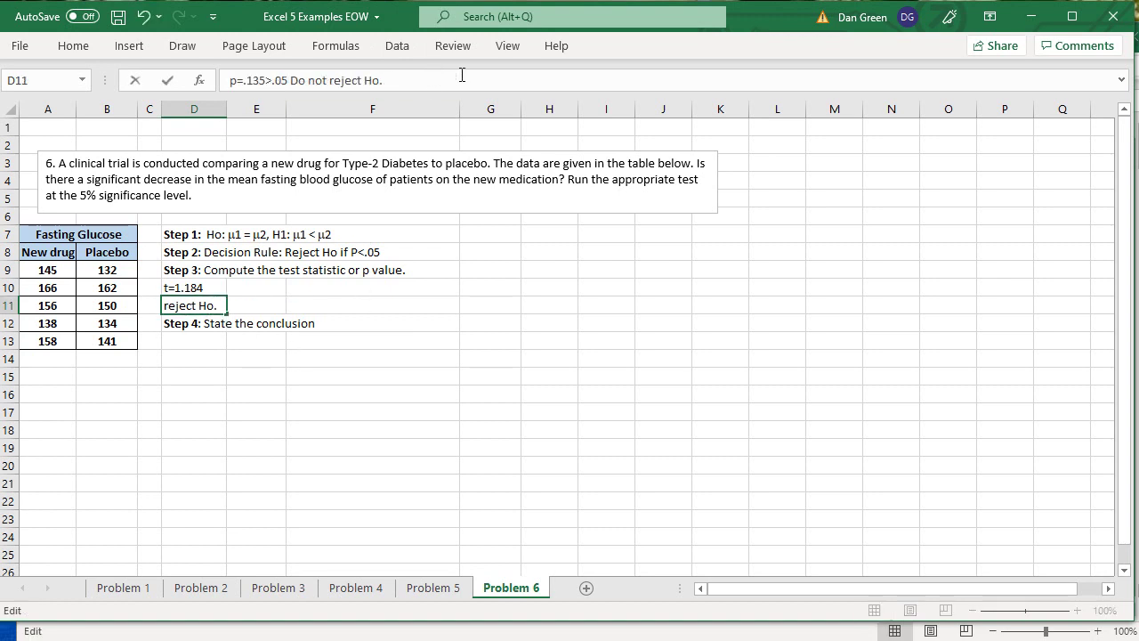
{"action": "type", "text": "(EOW)"}
{"action": "key", "text": "Return"}
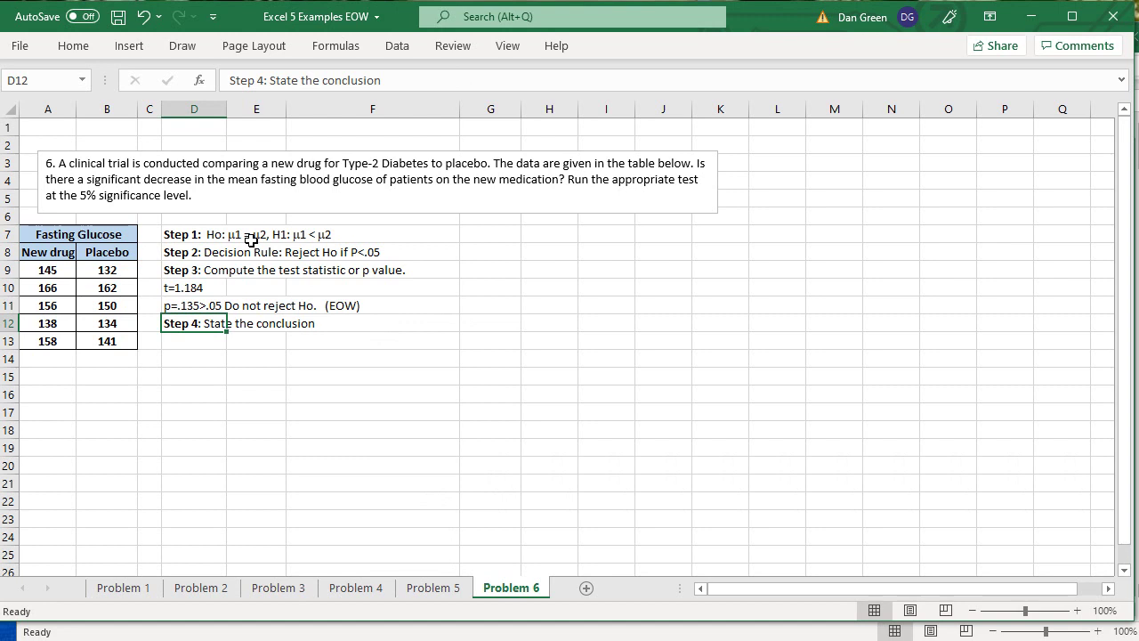
{"action": "left_click", "coordinate": [199, 345]}
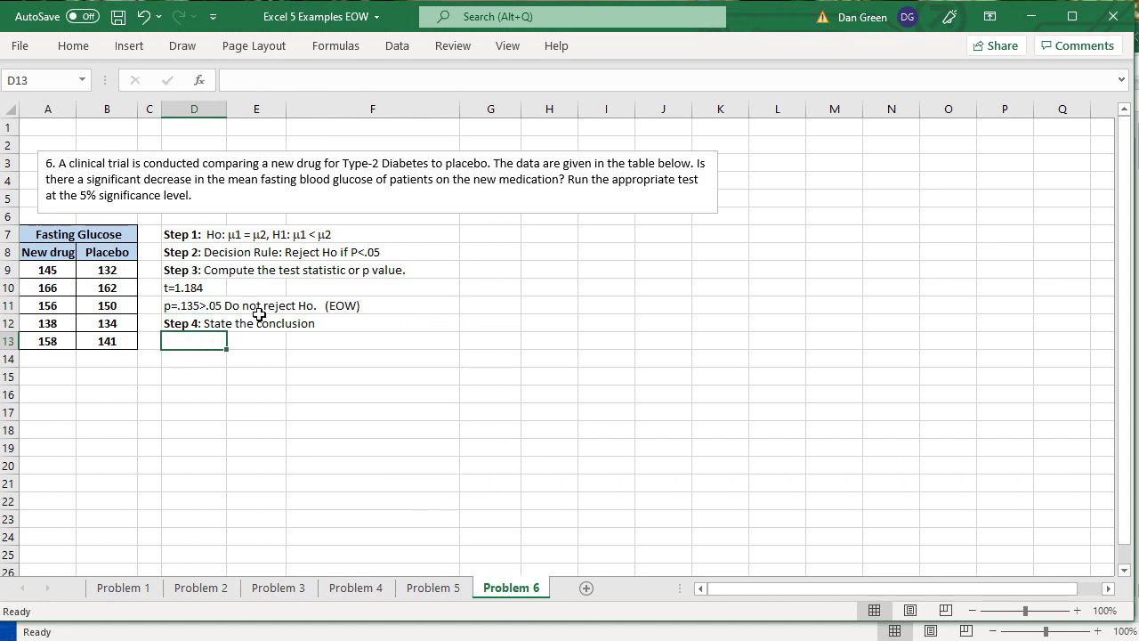
Step: Enter 'There is not a significant decrease with the drug.' in cell D13
{"action": "type", "text": "There "}
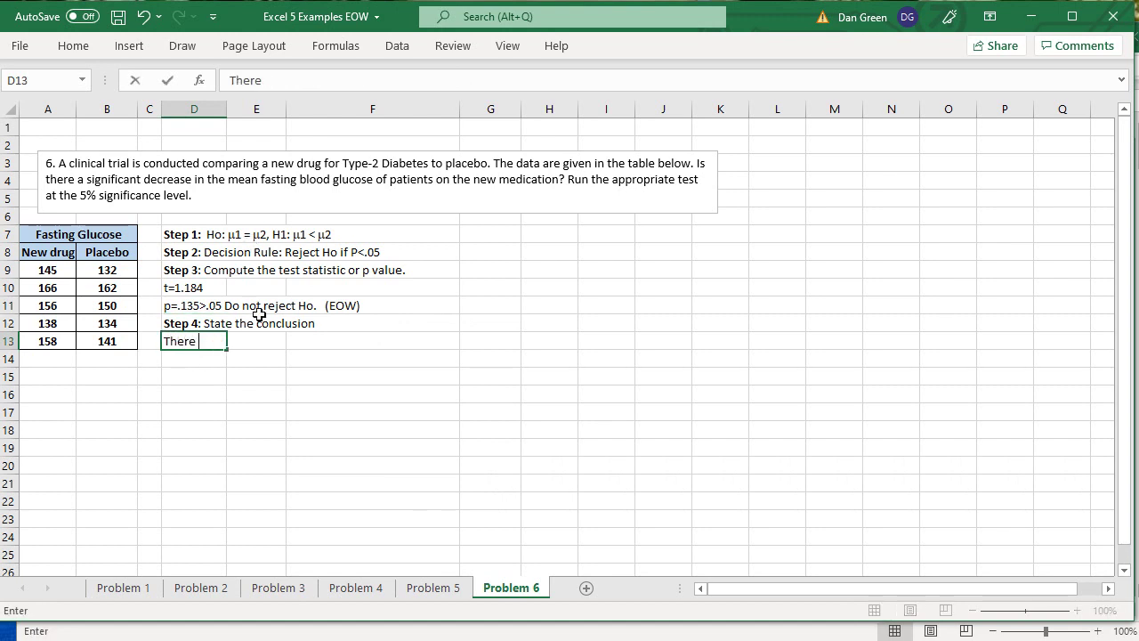
{"action": "type", "text": "is not a signi"}
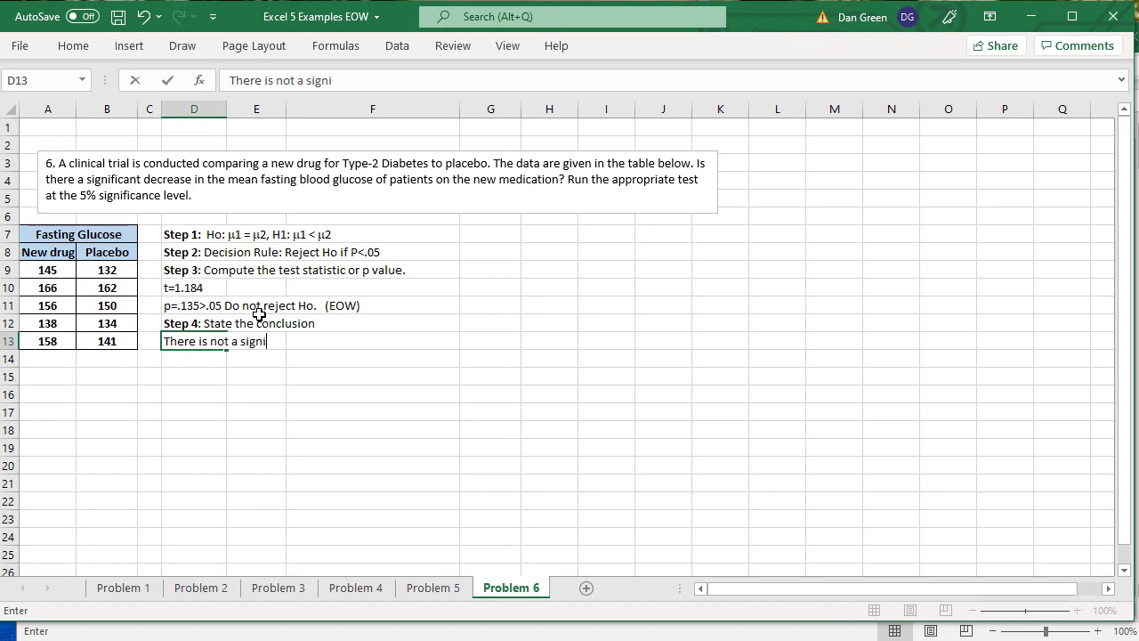
{"action": "type", "text": "ficant decrease"}
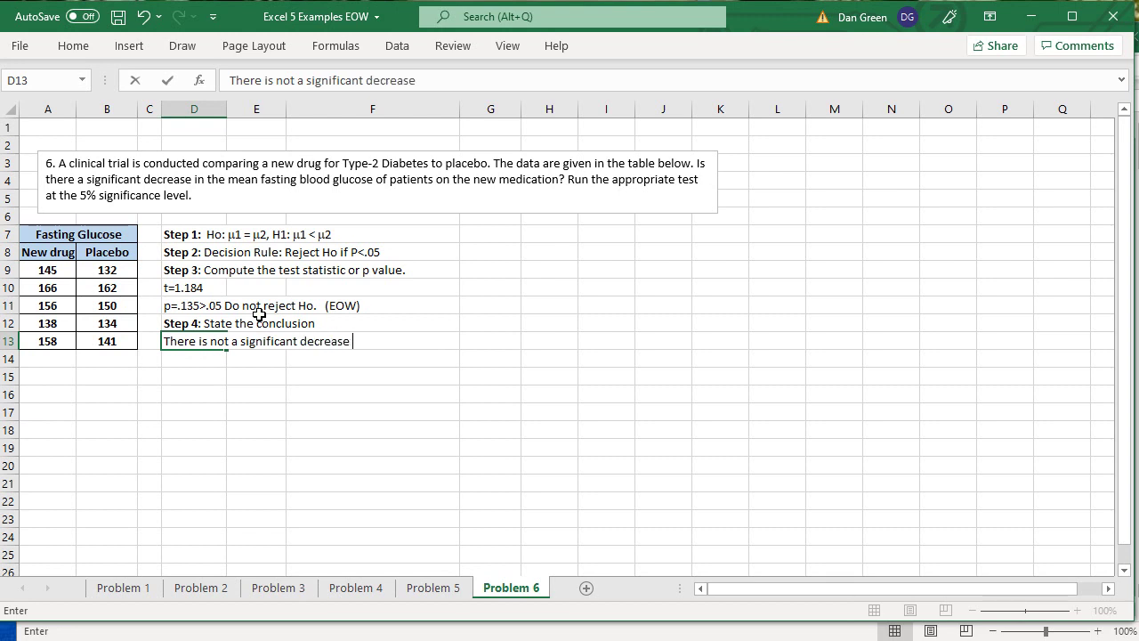
{"action": "type", "text": " with the dr"}
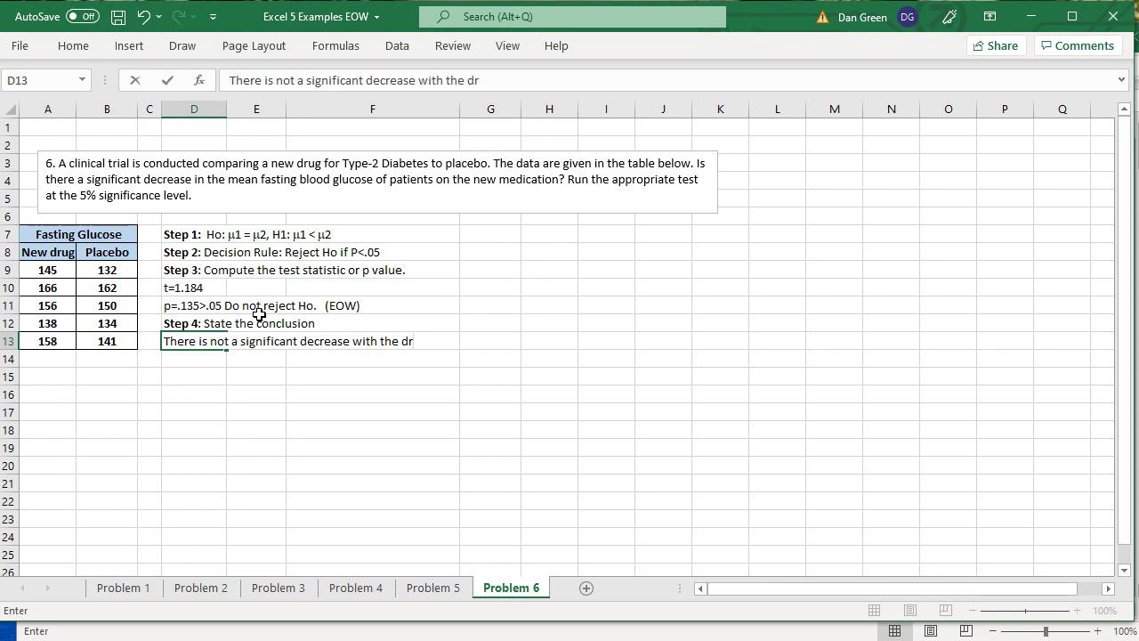
{"action": "type", "text": "ug."}
{"action": "key", "text": "Return"}
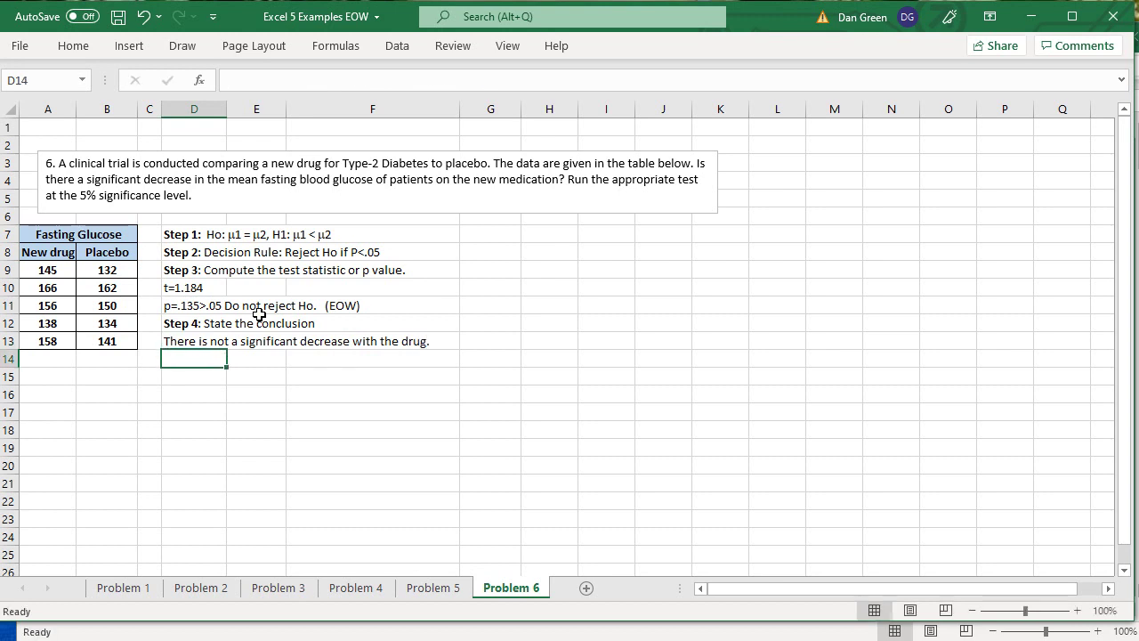